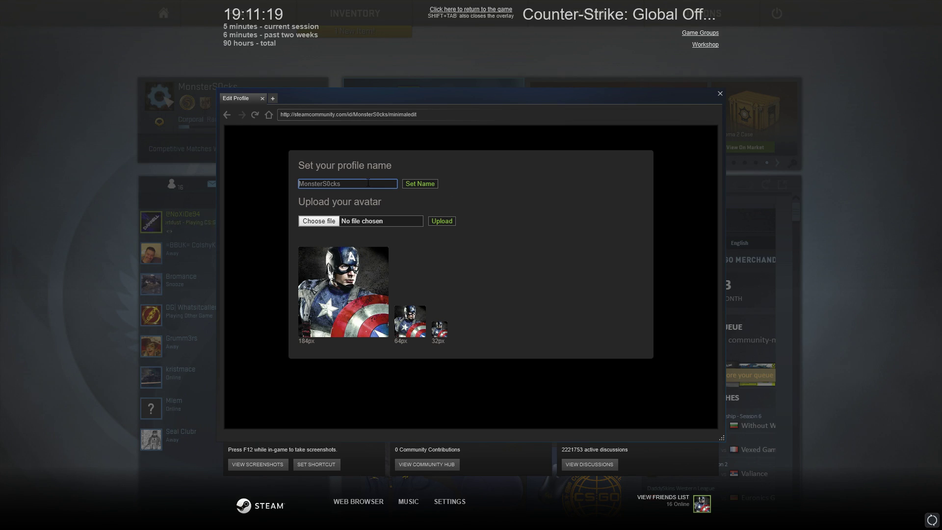
type("1")
Save the profile name as MonsterS0cks1 and shift the Edit Profile window slightly right
left_click(422, 183)
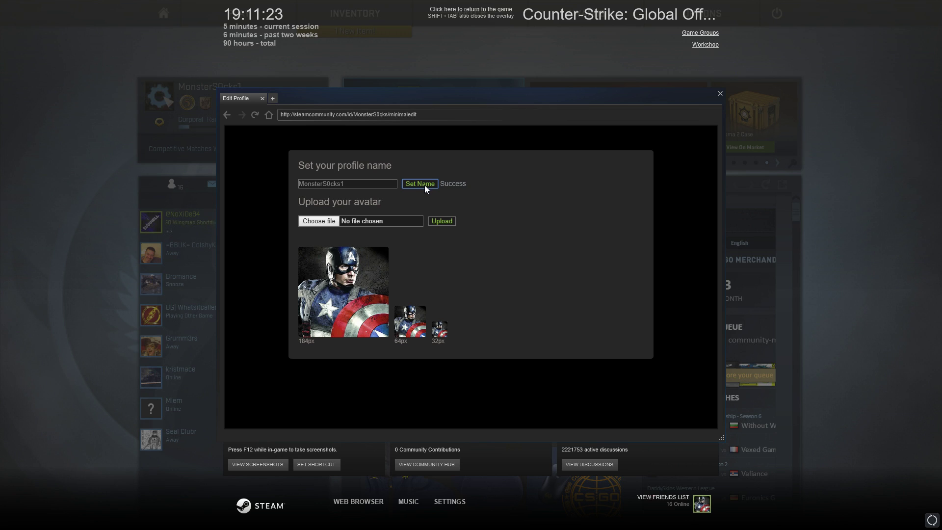
left_click_drag(384, 100, 426, 98)
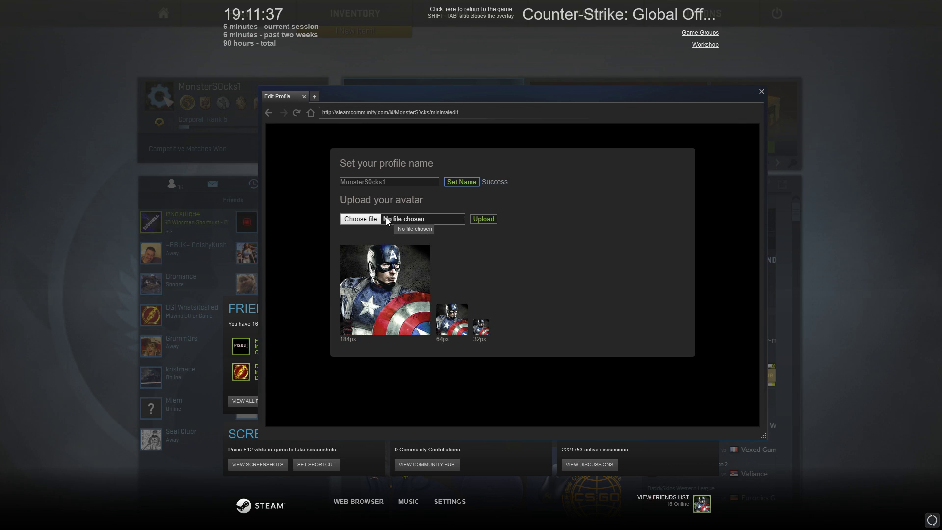
left_click(363, 219)
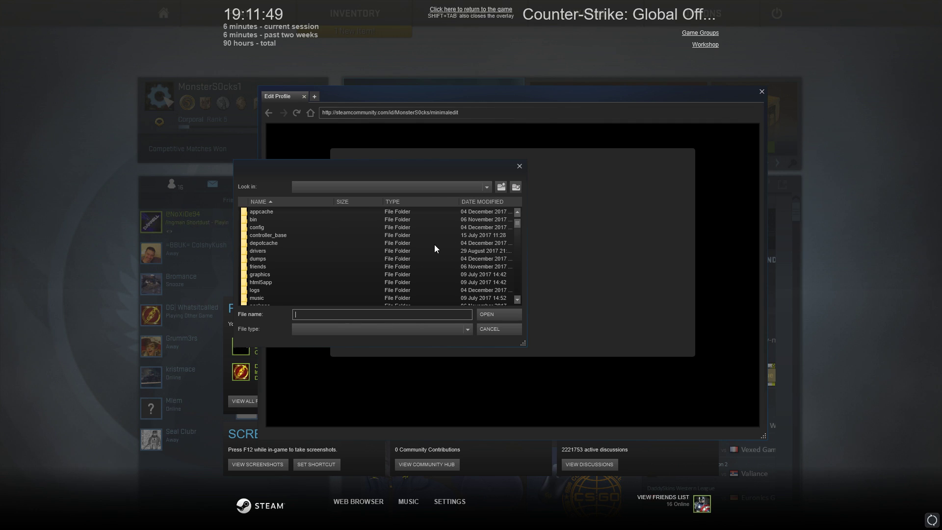
left_click(509, 332)
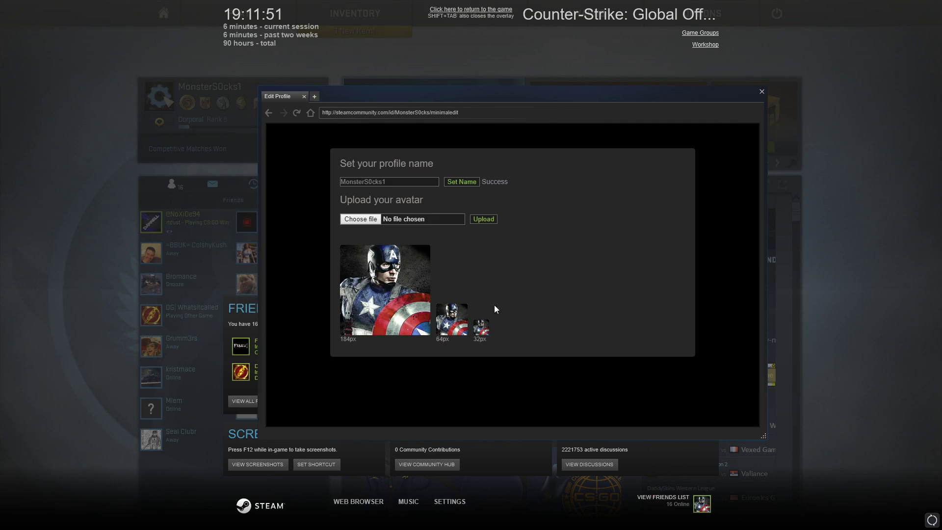